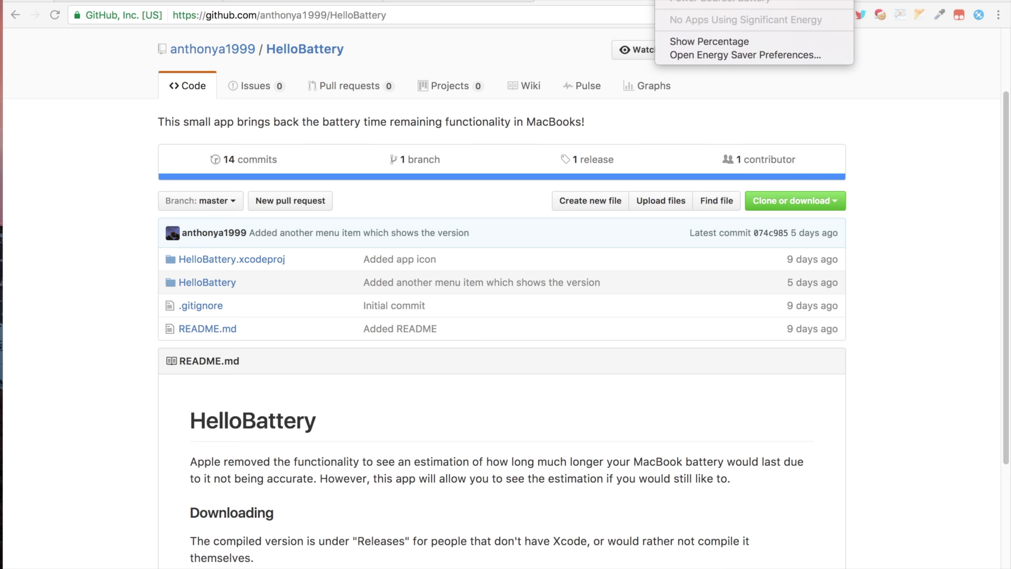
# Check the HelloBattery repository's address and author, then follow its '1 release' link
pyautogui.click(98, 147)
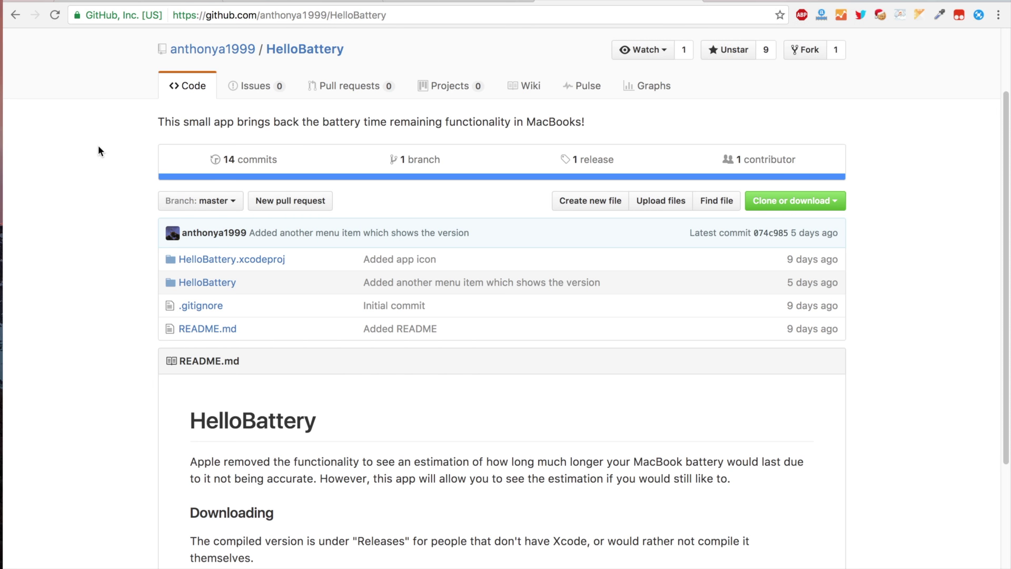
pyautogui.moveTo(397, 18); pyautogui.dragTo(163, 17)
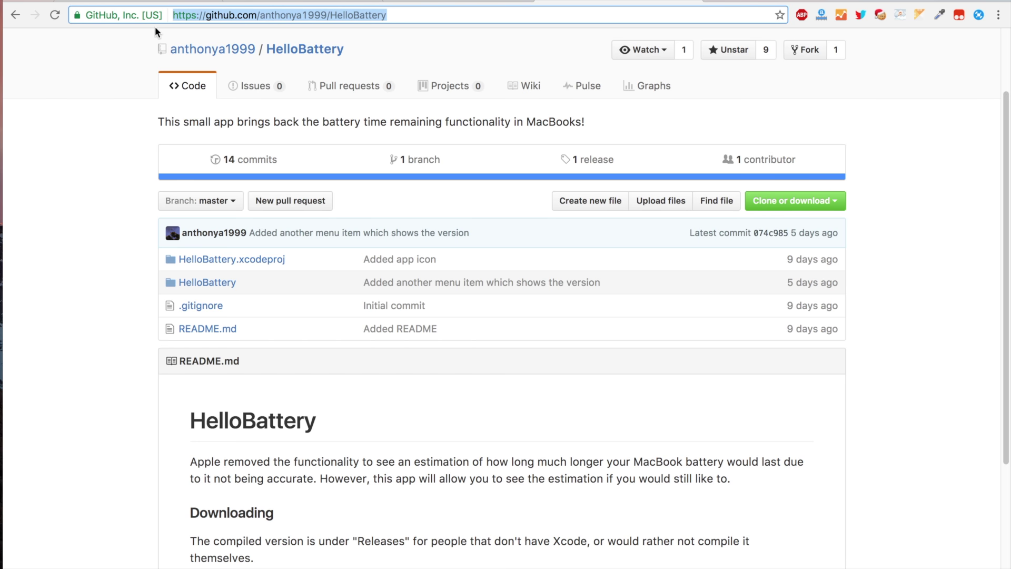
pyautogui.click(107, 126)
pyautogui.scroll(-5, 678, 204)
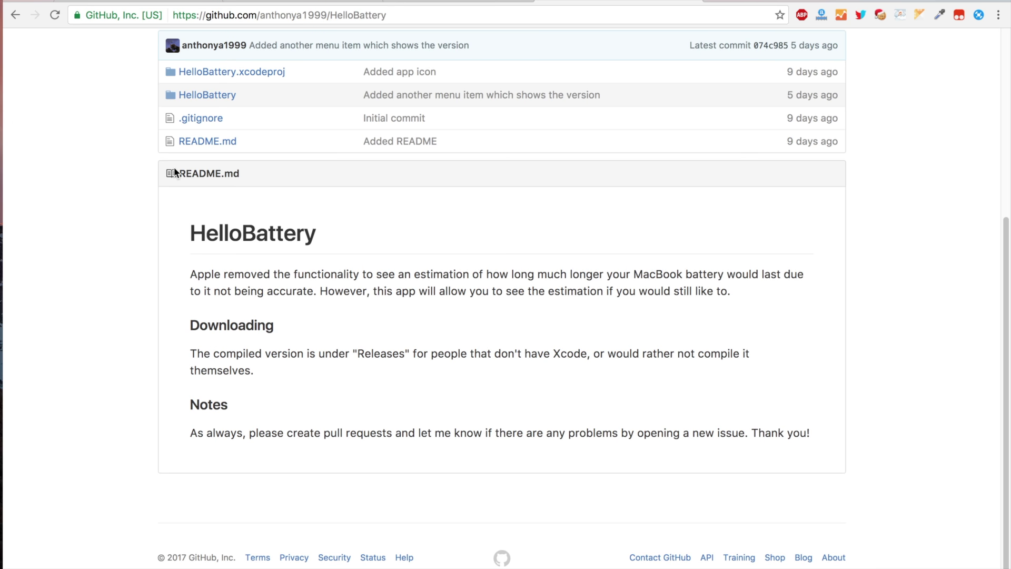
pyautogui.moveTo(249, 45); pyautogui.dragTo(183, 47)
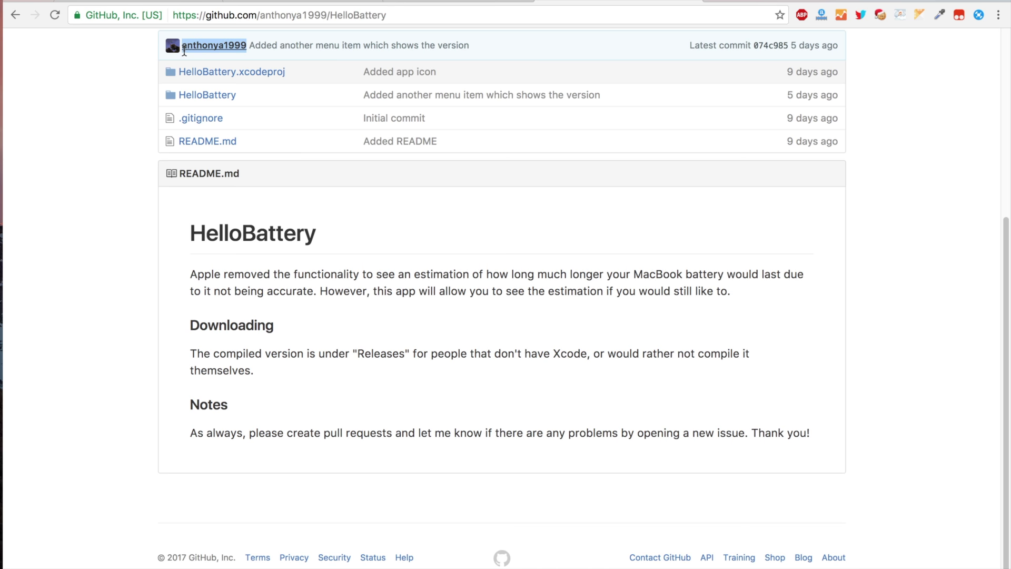
pyautogui.scroll(1, 356, 142)
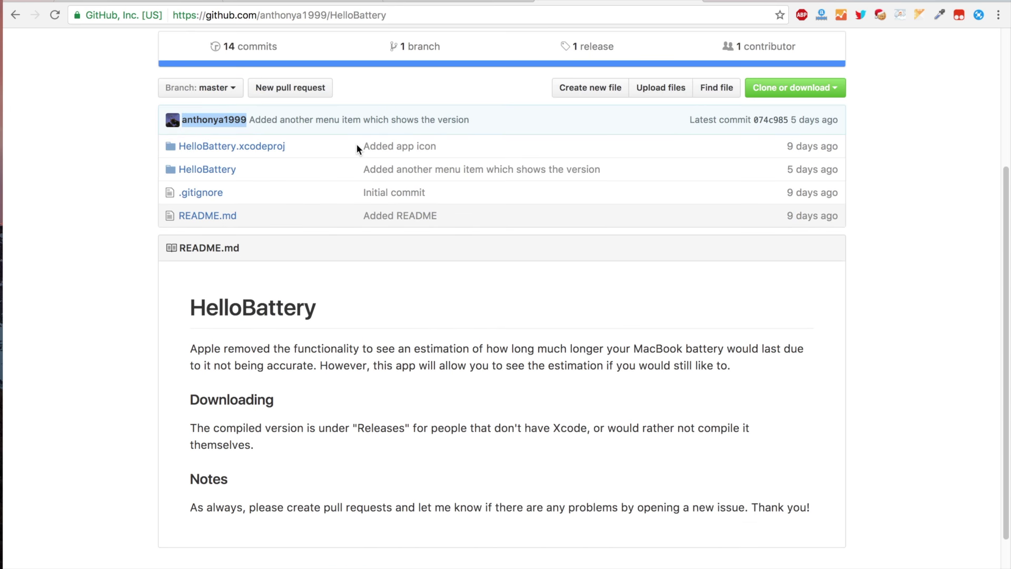
pyautogui.scroll(3, 357, 142)
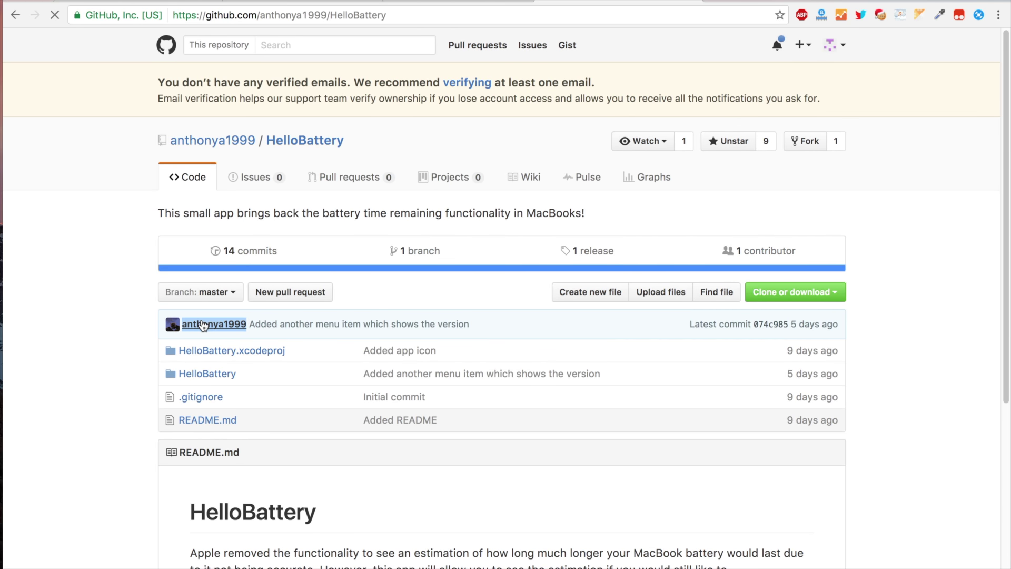
pyautogui.scroll(-3, 481, 359)
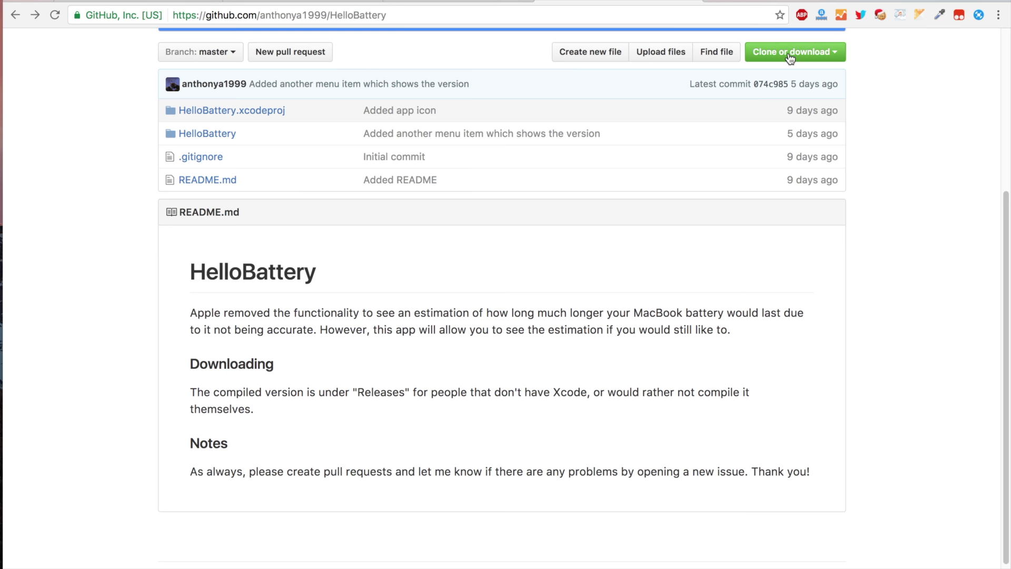
pyautogui.scroll(3, 598, 253)
pyautogui.click(598, 252)
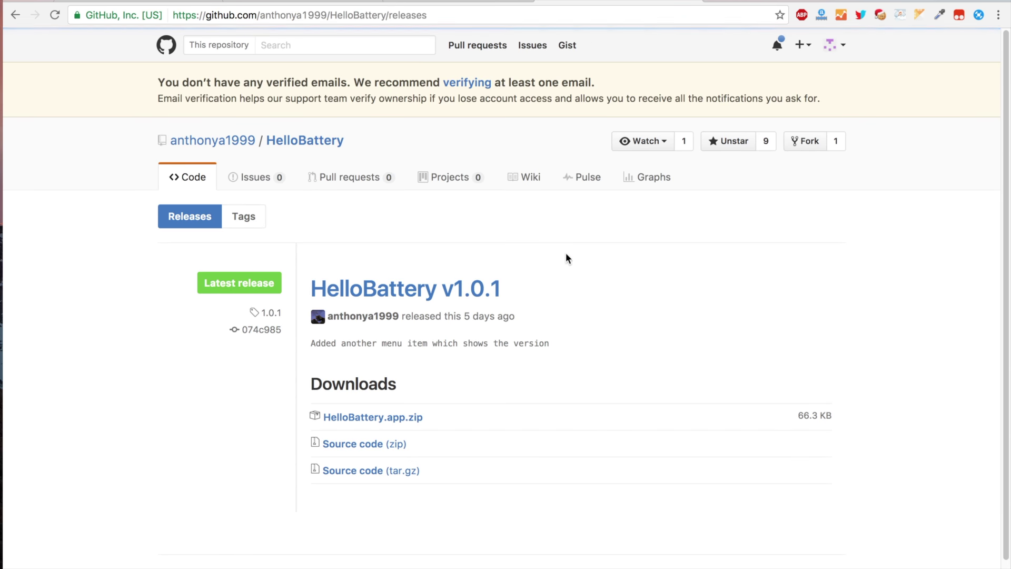
pyautogui.scroll(-1, 556, 261)
# Confirm the HelloBattery v1.0.1 release title and download HelloBattery.app.zip
pyautogui.moveTo(428, 15); pyautogui.dragTo(163, 15)
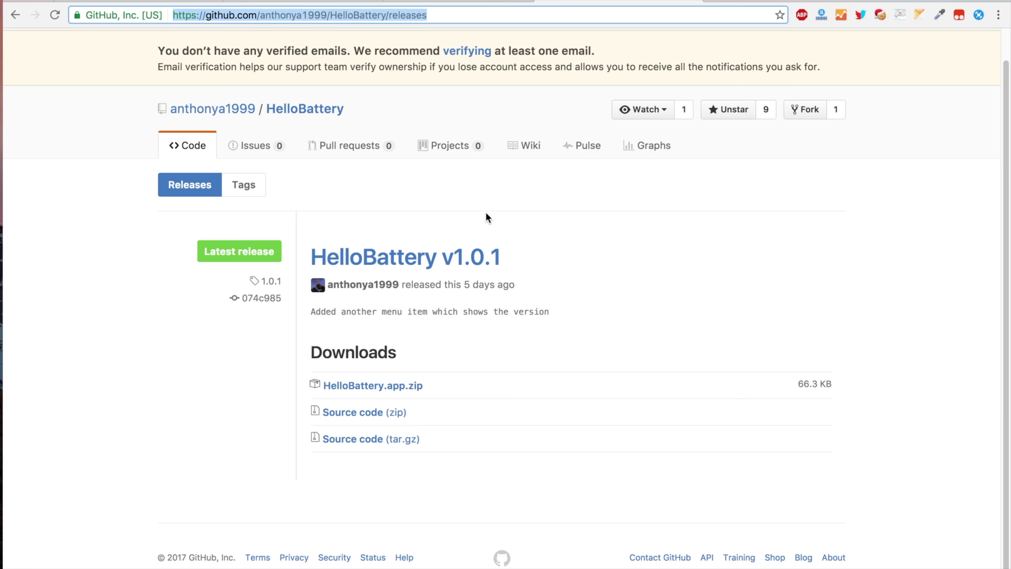
pyautogui.scroll(-1, 487, 215)
pyautogui.moveTo(502, 256); pyautogui.dragTo(306, 251)
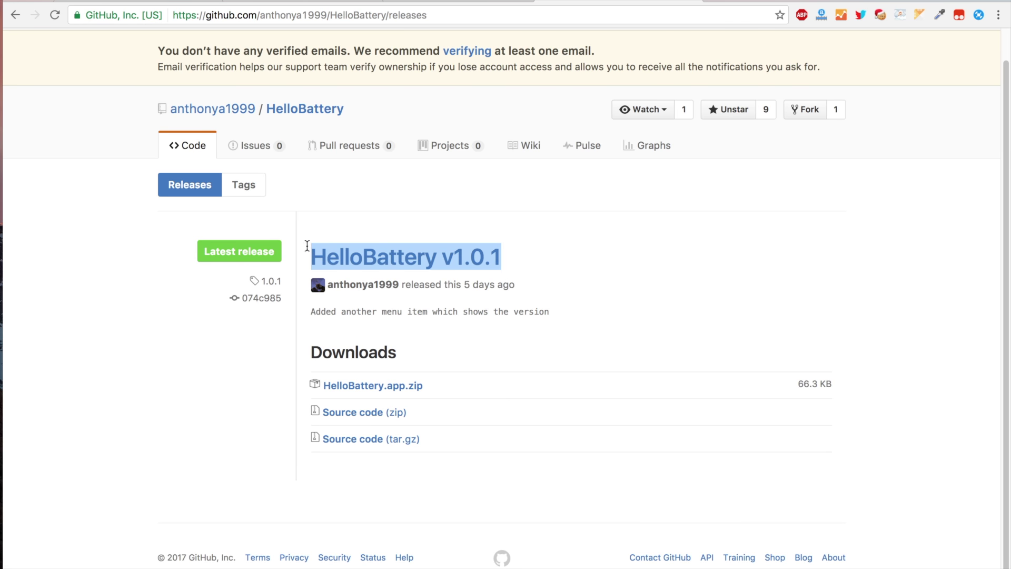
pyautogui.click(523, 70)
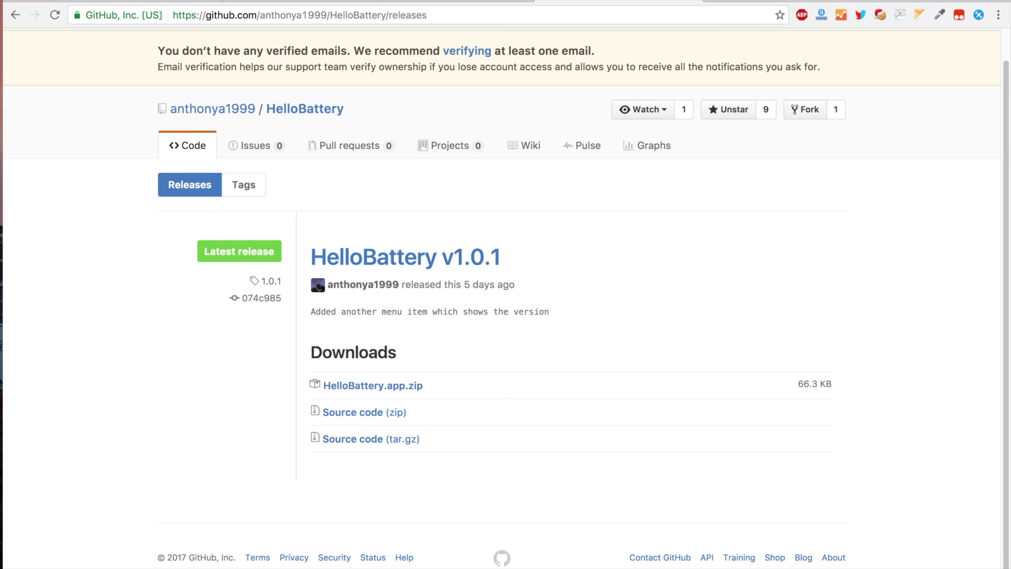
pyautogui.click(687, 0)
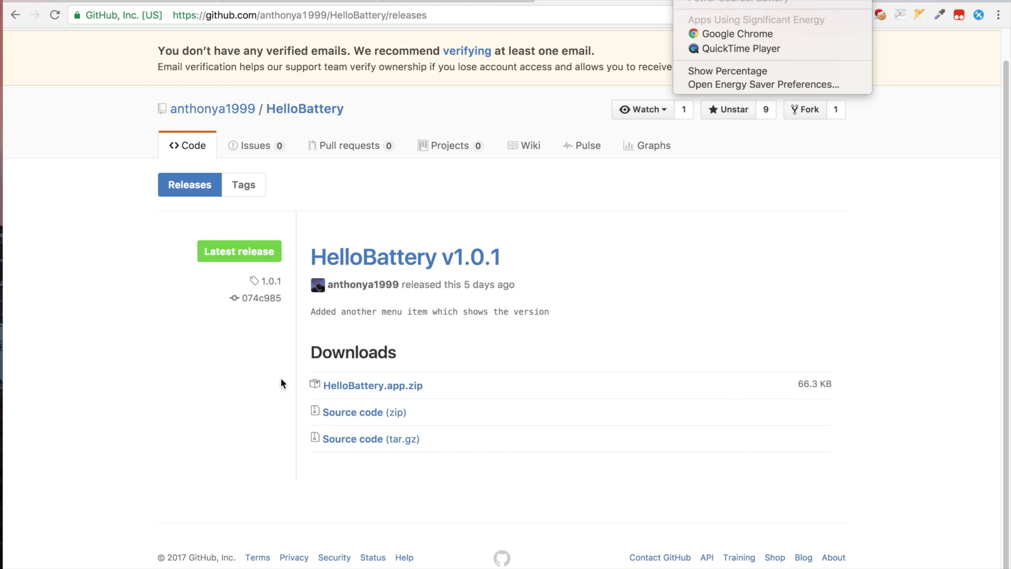
pyautogui.click(225, 434)
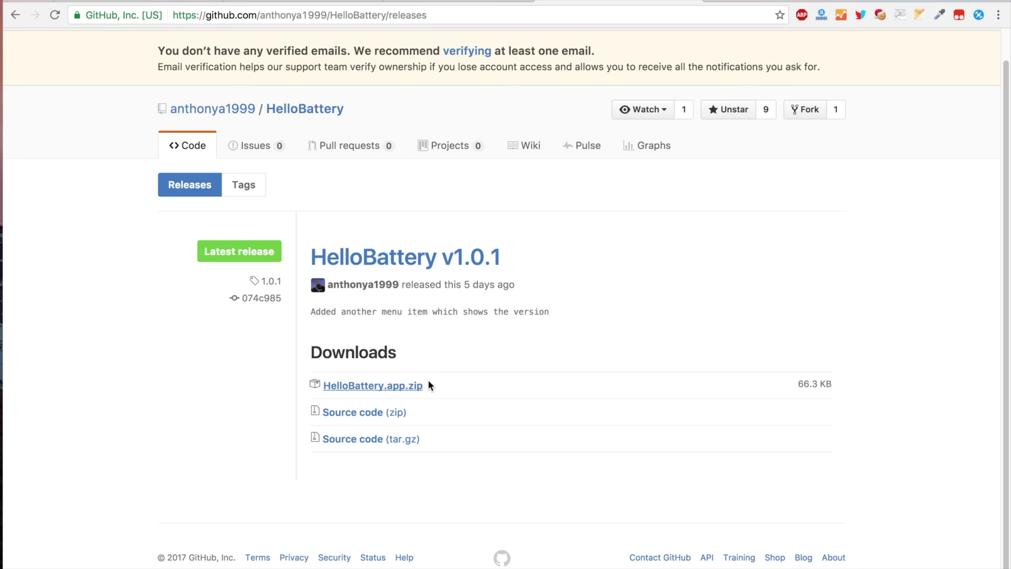
pyautogui.click(367, 390)
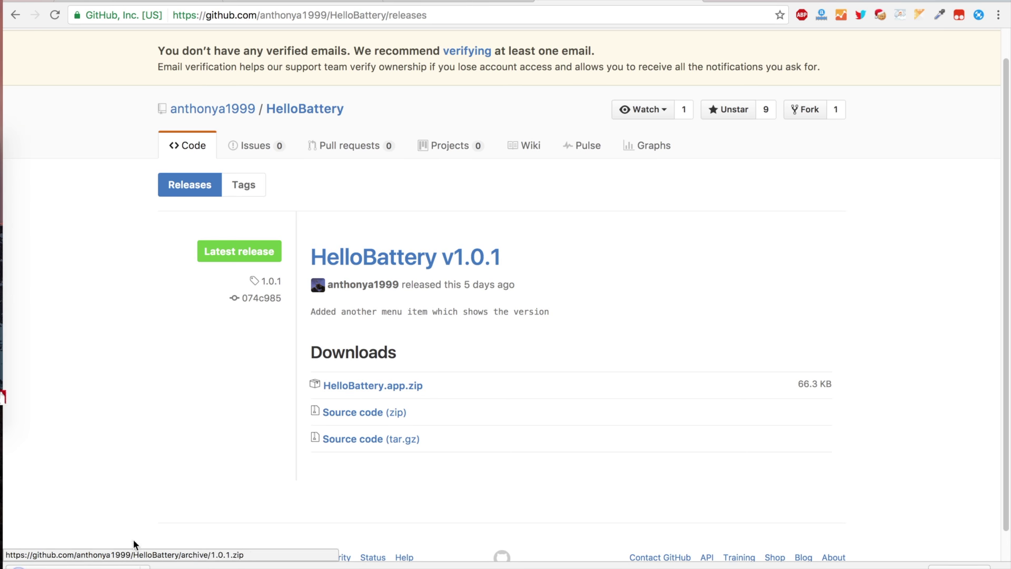
# Open Downloads from the Dock stack and double-click the HelloBattery app there
pyautogui.moveTo(36, 397)
pyautogui.click(13, 403)
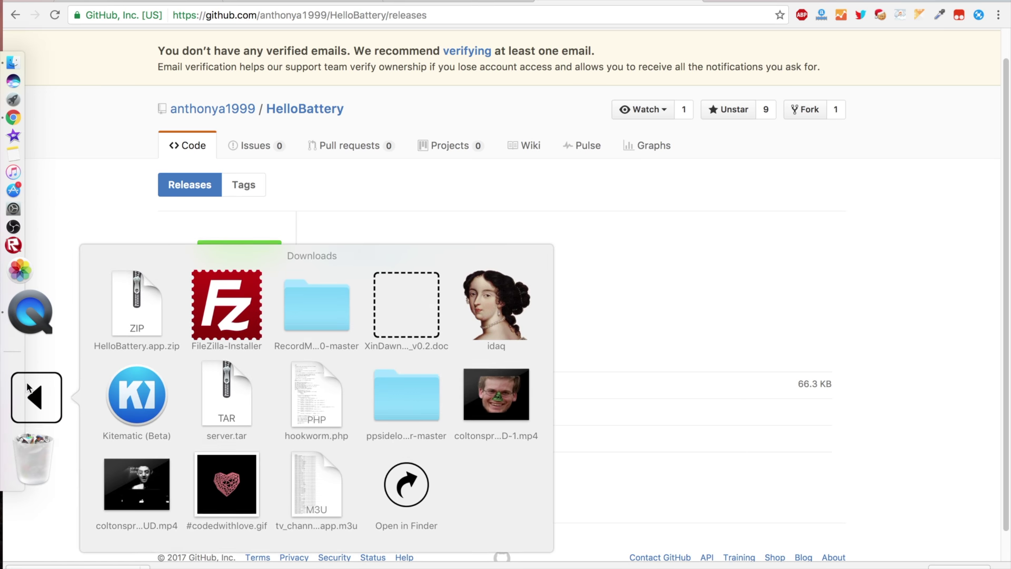
pyautogui.click(135, 295)
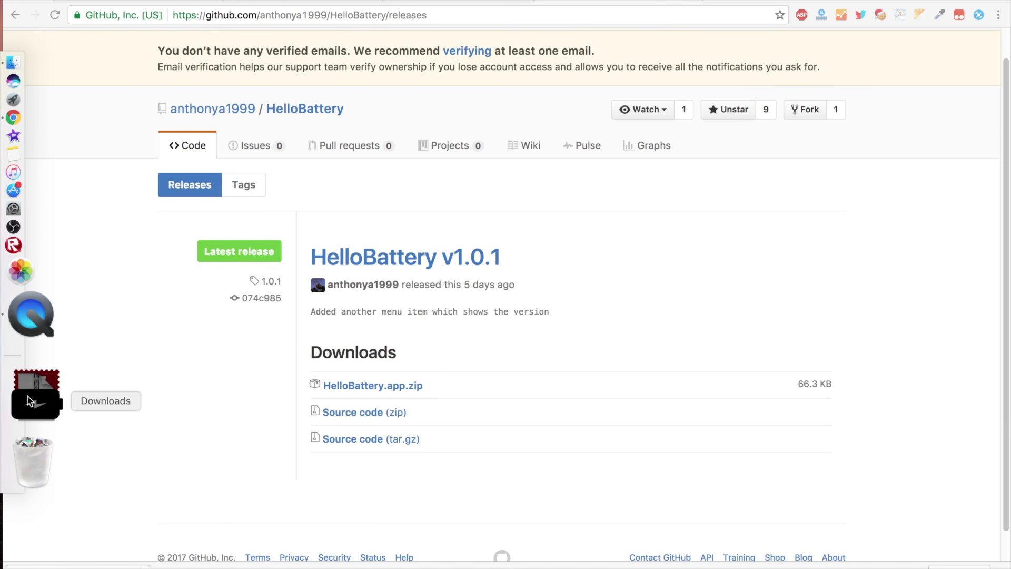
pyautogui.click(28, 396)
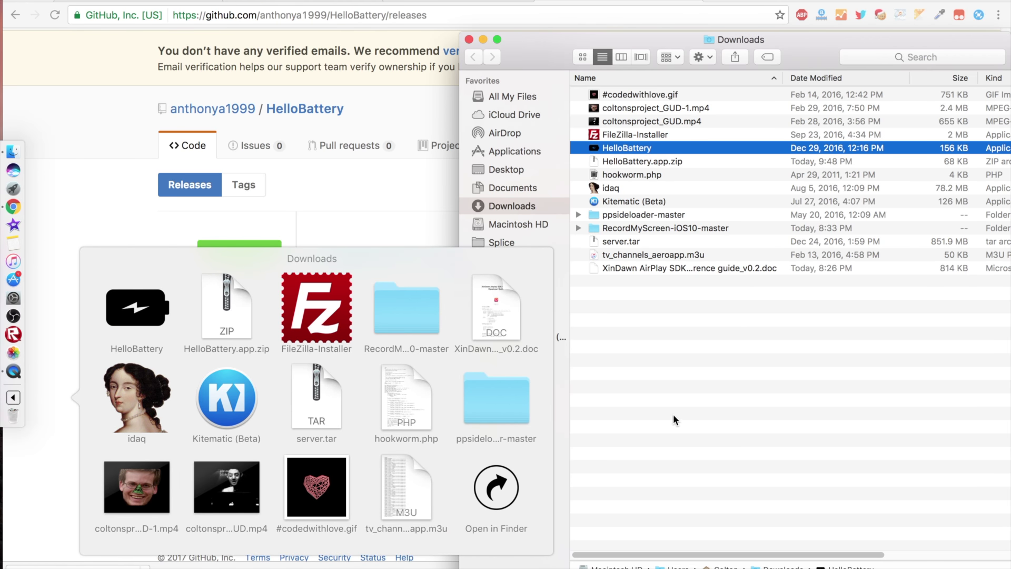
pyautogui.click(636, 409)
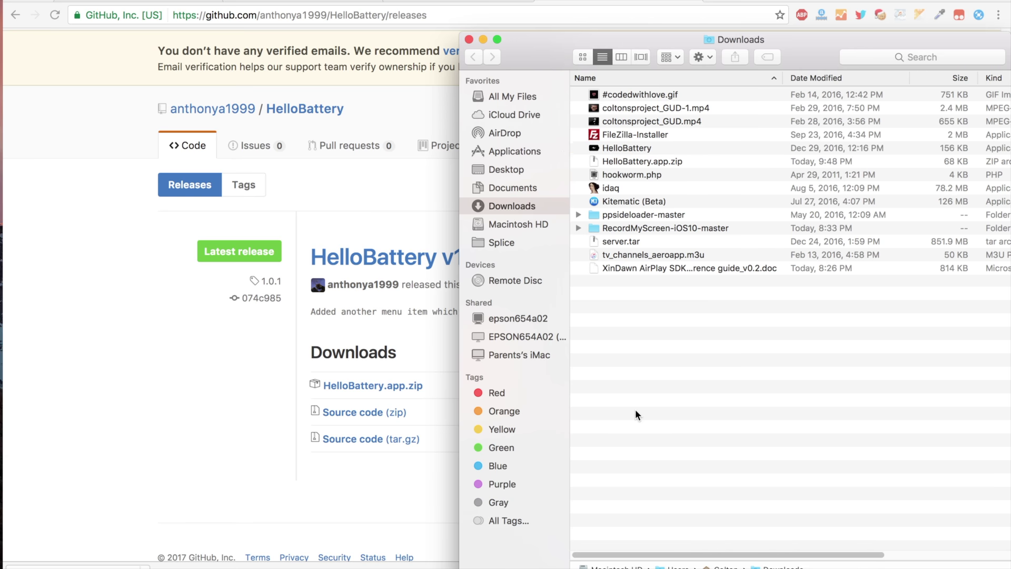
pyautogui.click(629, 146)
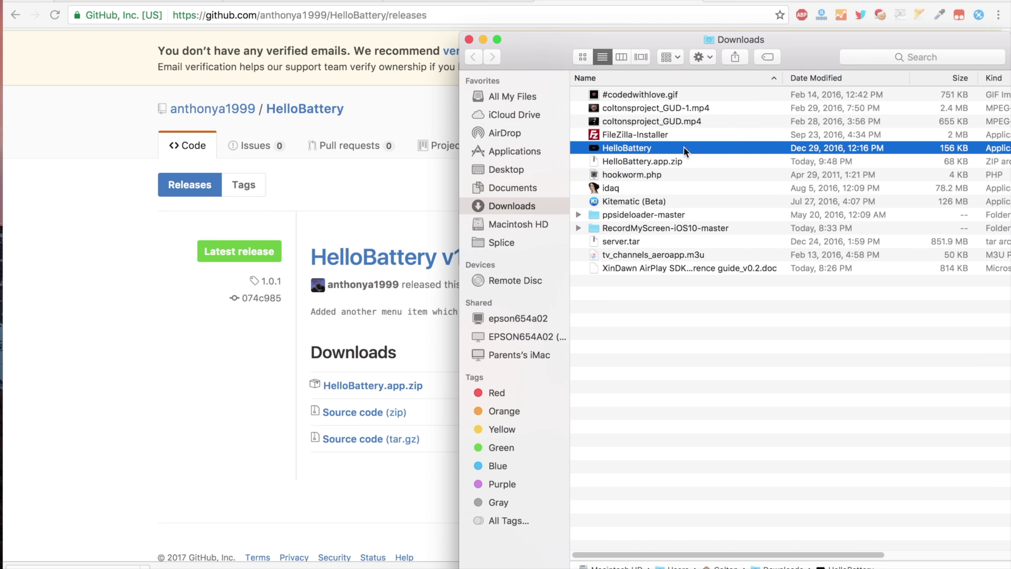
pyautogui.doubleClick(632, 146)
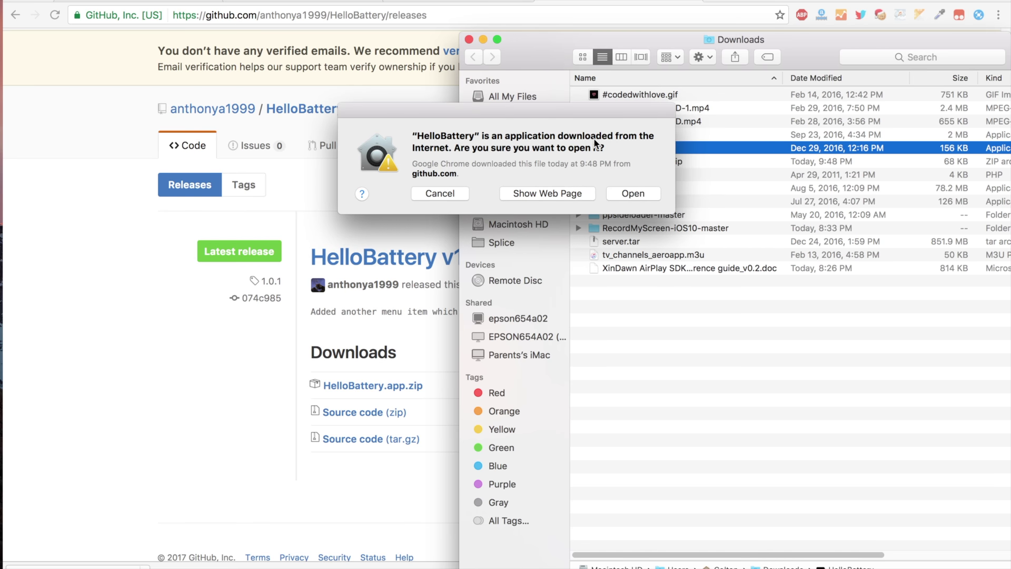
# Approve opening HelloBattery in the Gatekeeper prompt and close the Downloads window
pyautogui.click(624, 190)
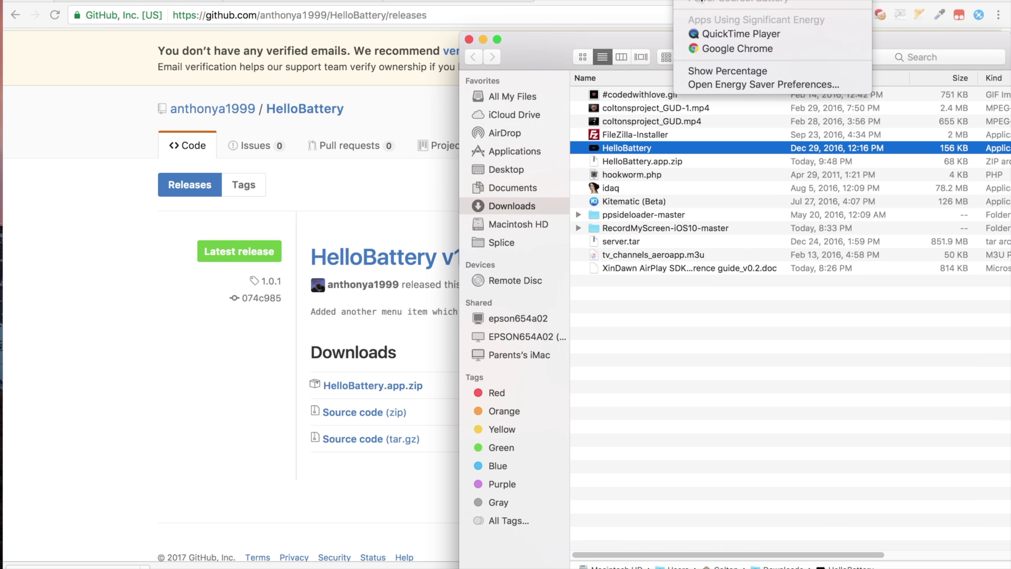
pyautogui.click(469, 40)
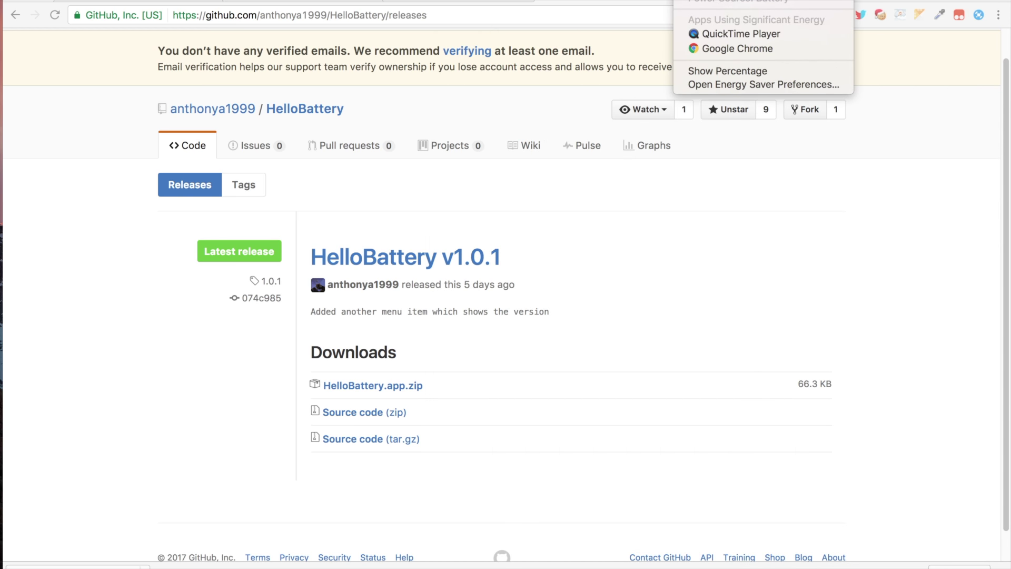
# Launch Activity Monitor from Applications › Utilities in Finder
pyautogui.press('Escape')
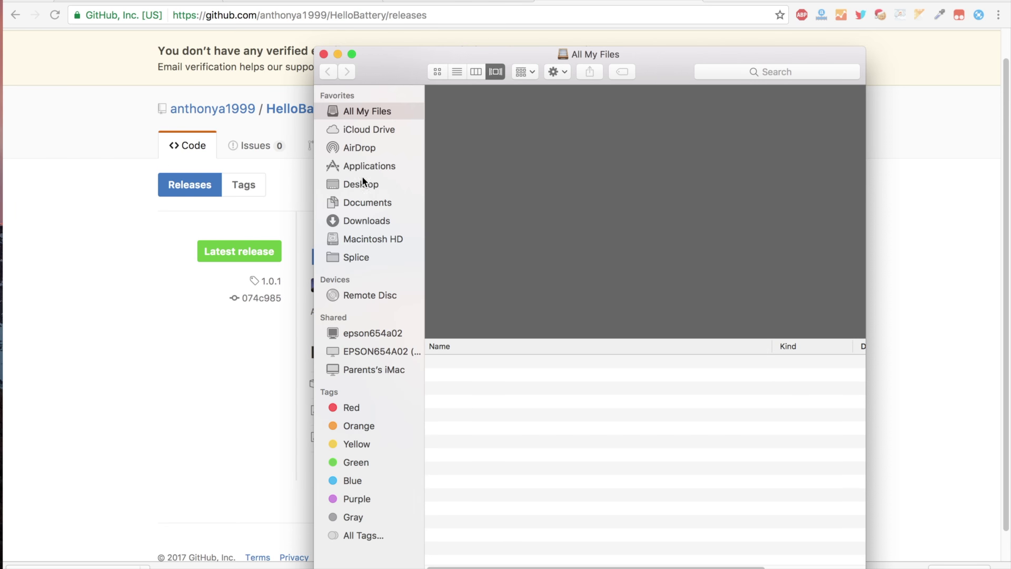
pyautogui.click(368, 167)
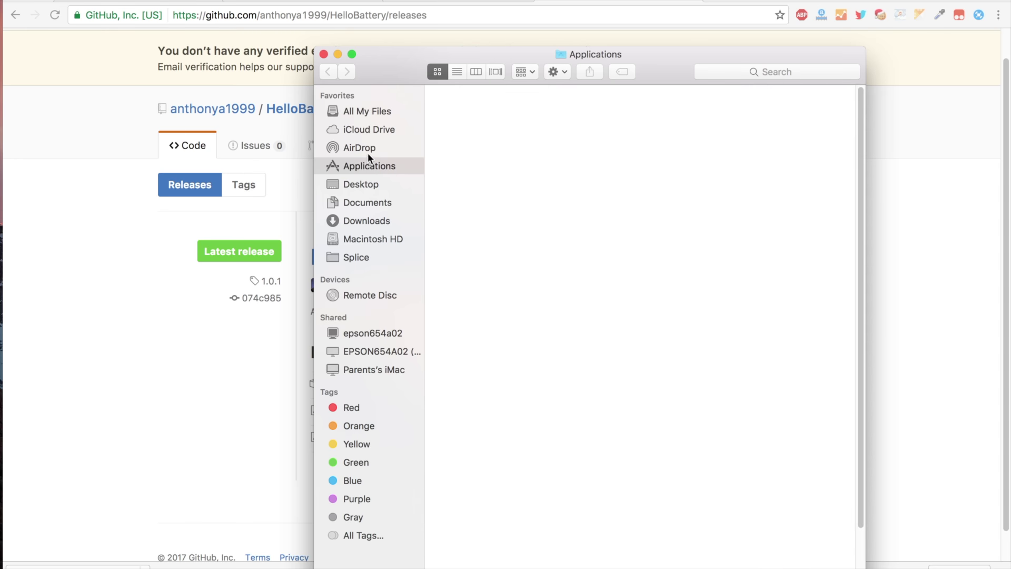
pyautogui.scroll(-5, 593, 262)
pyautogui.scroll(-4, 593, 262)
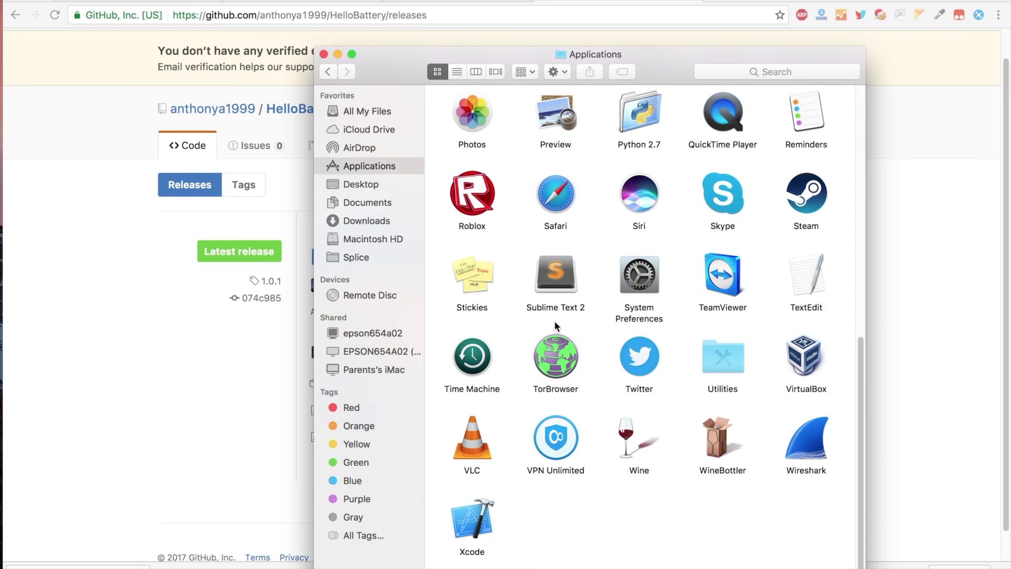
pyautogui.doubleClick(734, 357)
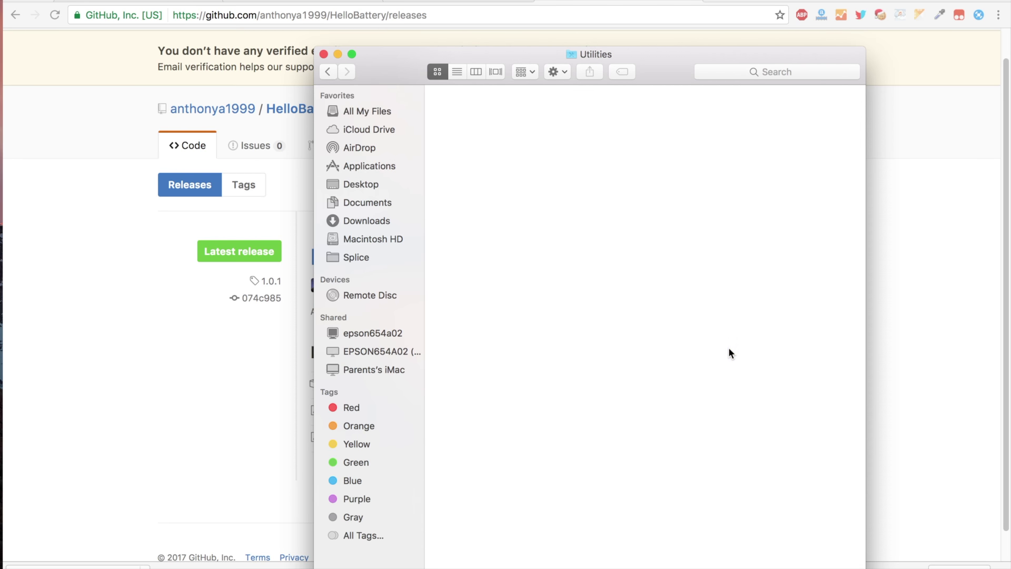
pyautogui.doubleClick(481, 127)
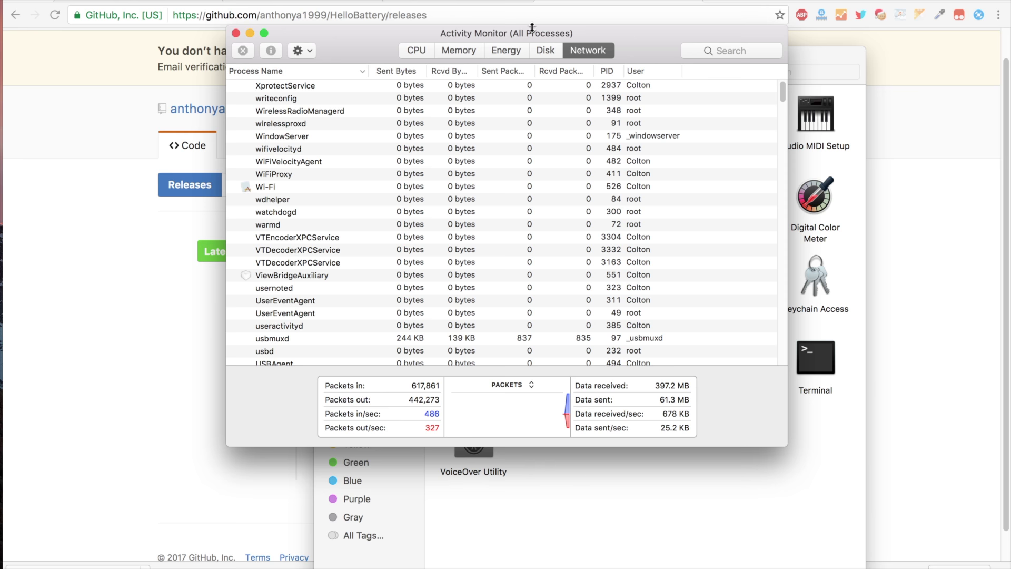
# Read the 0:54 battery time remaining on the Energy tab, then quit Activity Monitor
pyautogui.click(494, 51)
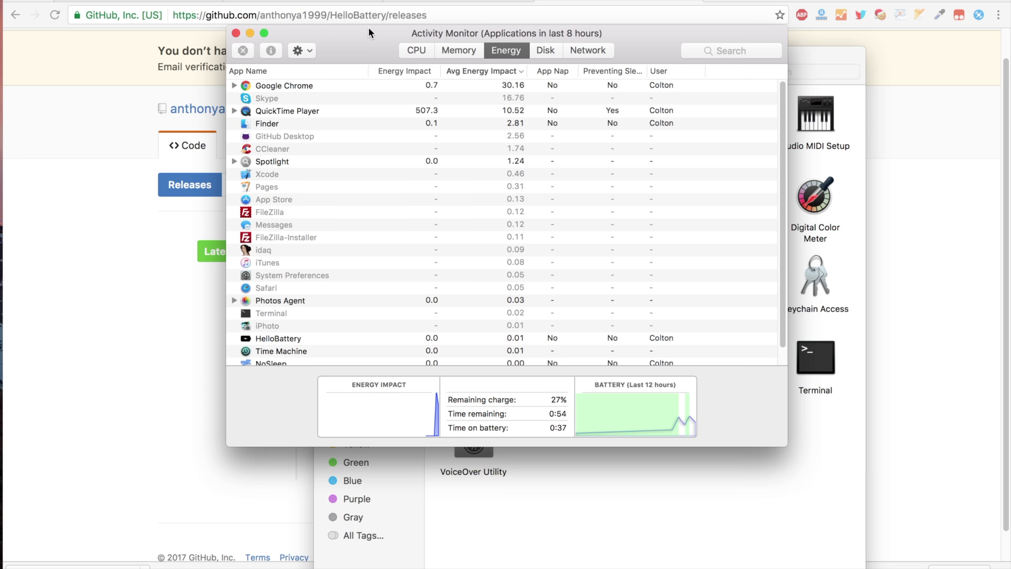
pyautogui.moveTo(363, 41); pyautogui.dragTo(305, 51)
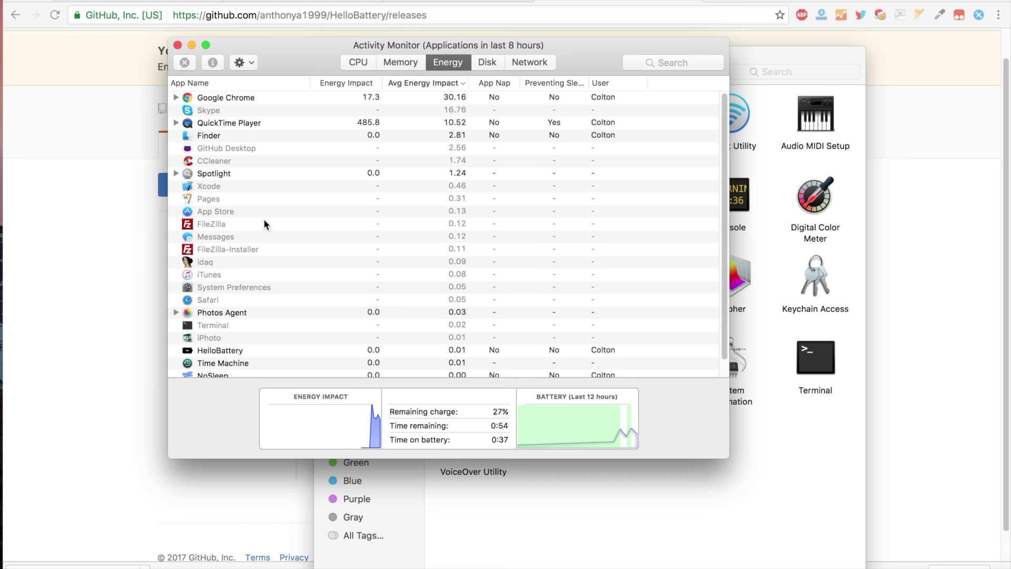
pyautogui.press('super+q')
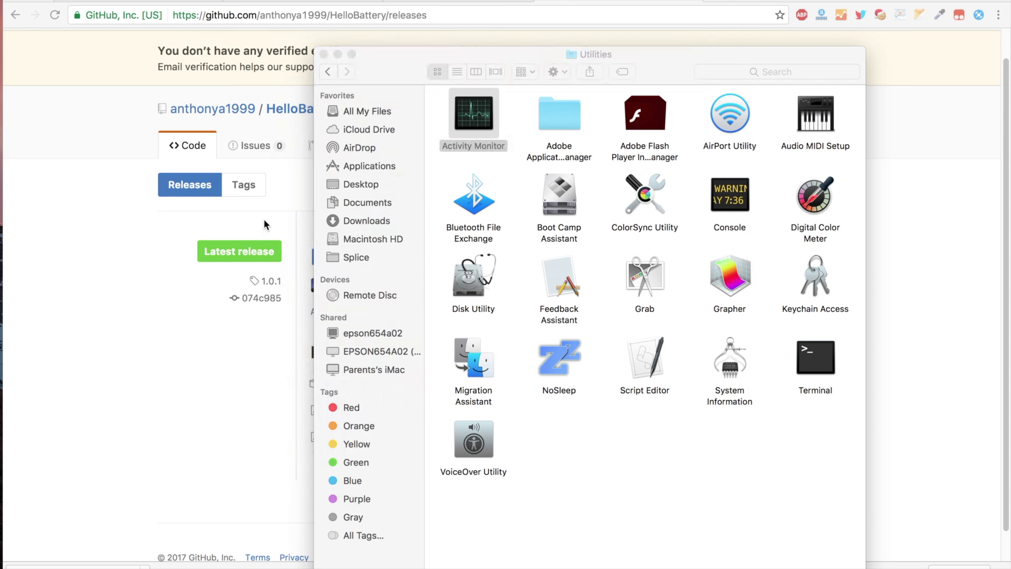